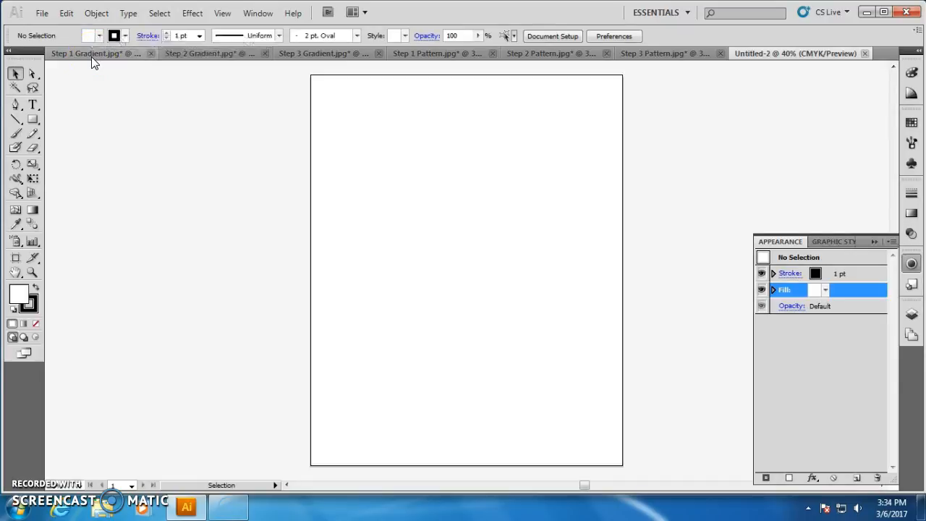
Compare the shapes and fills in the Step 1, Step 2 and Step 3 Gradient example documents
click(91, 57)
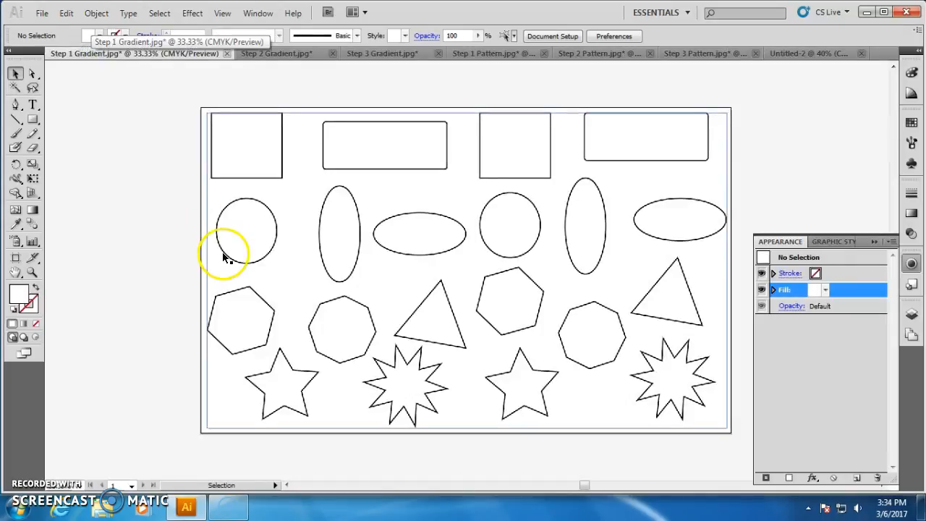
click(268, 56)
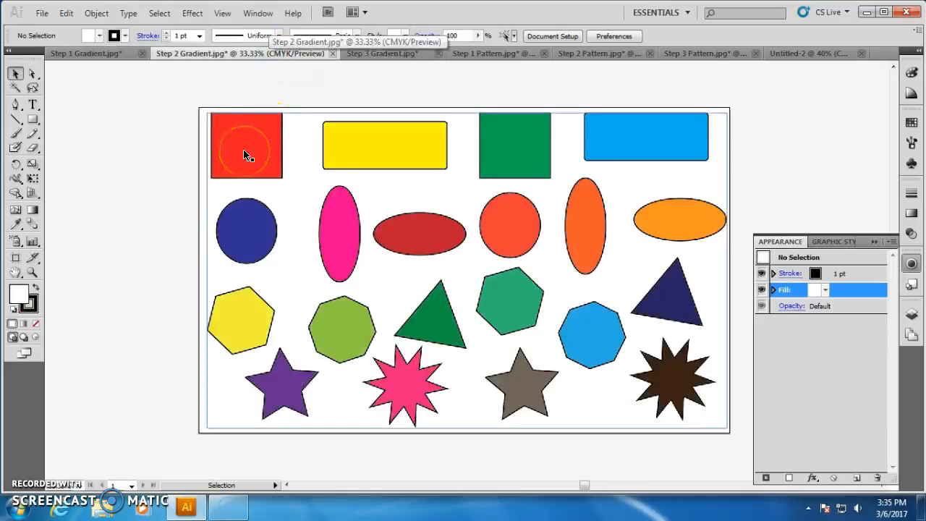
click(394, 53)
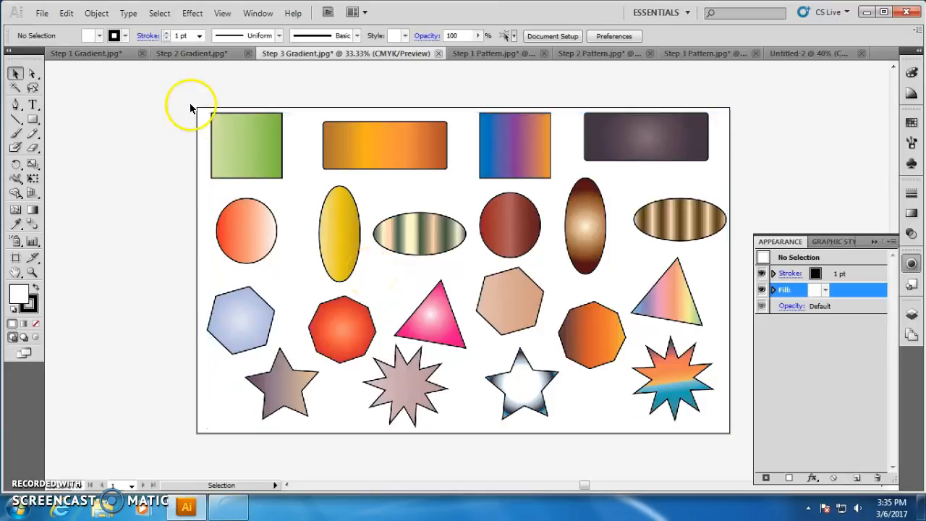
click(190, 54)
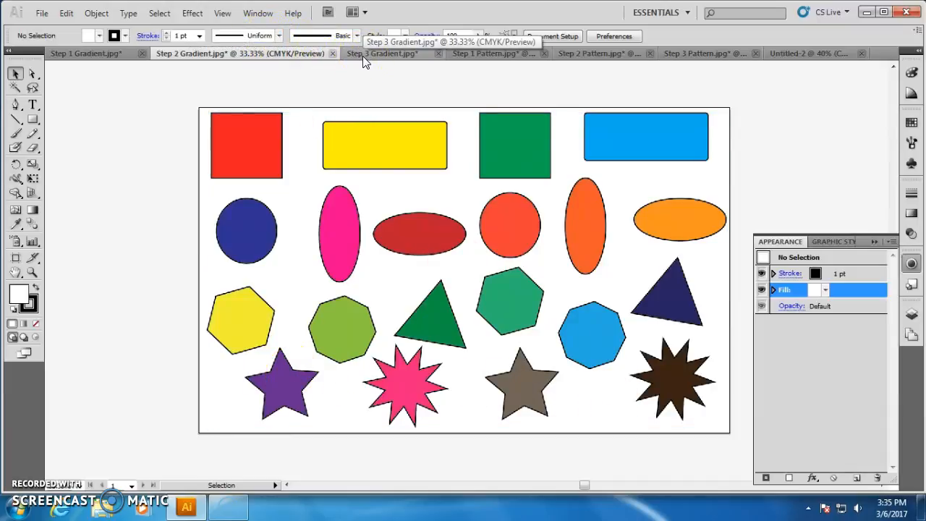
click(92, 58)
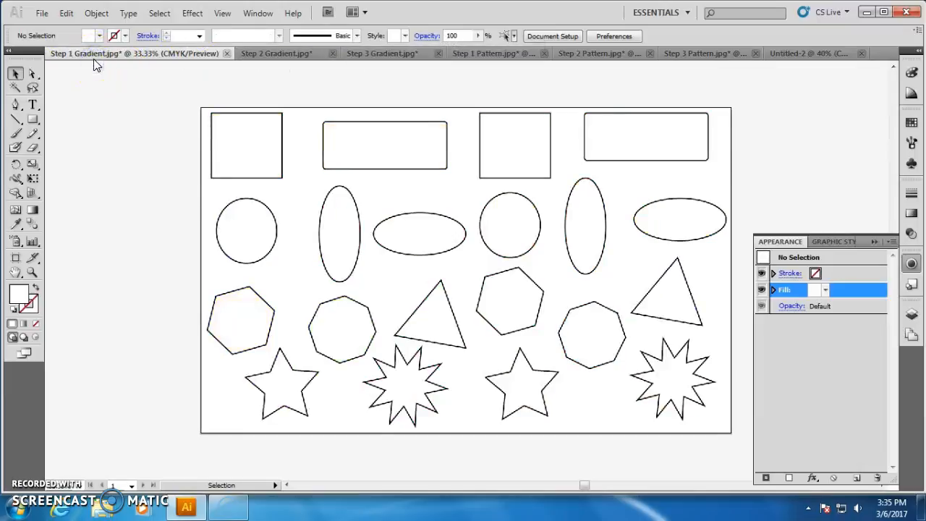
click(278, 56)
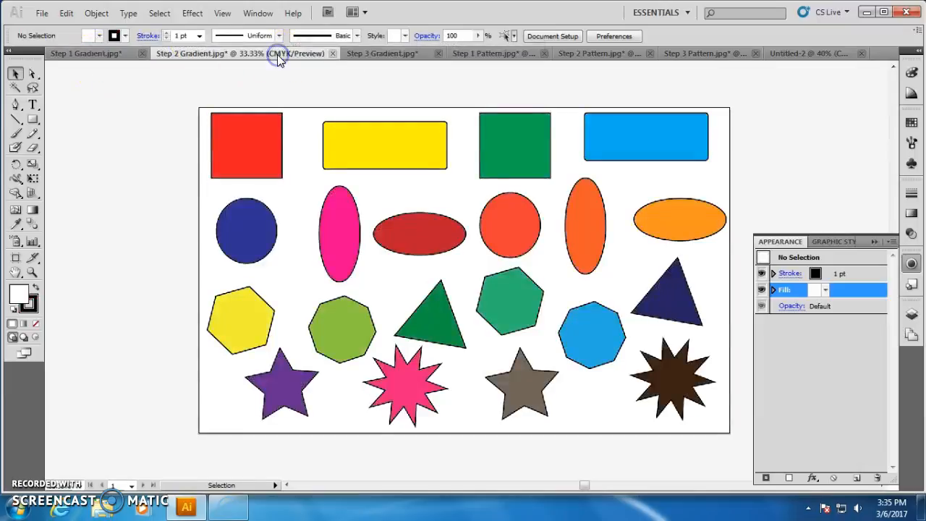
click(366, 55)
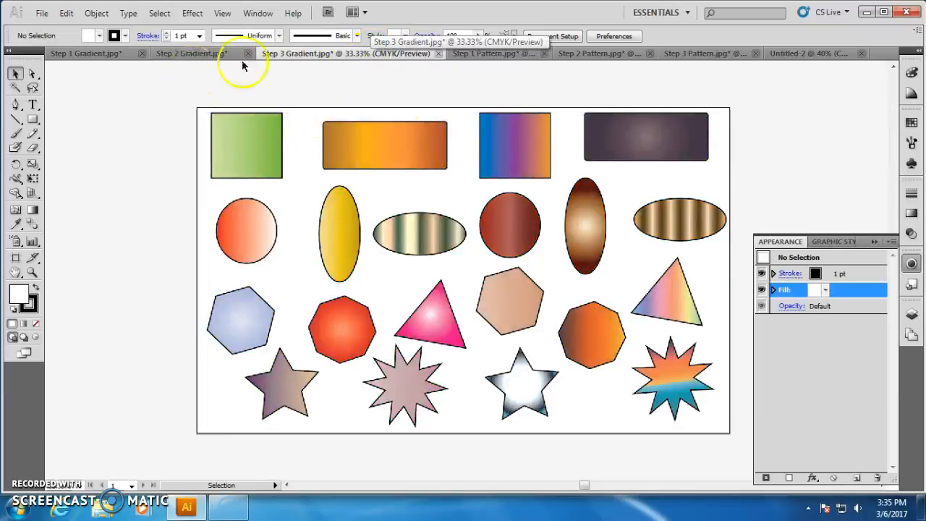
In the blank Untitled-2 document, draw a near-square rectangle about 4.65 by 4.83 in near the artboard's upper-left corner
click(813, 52)
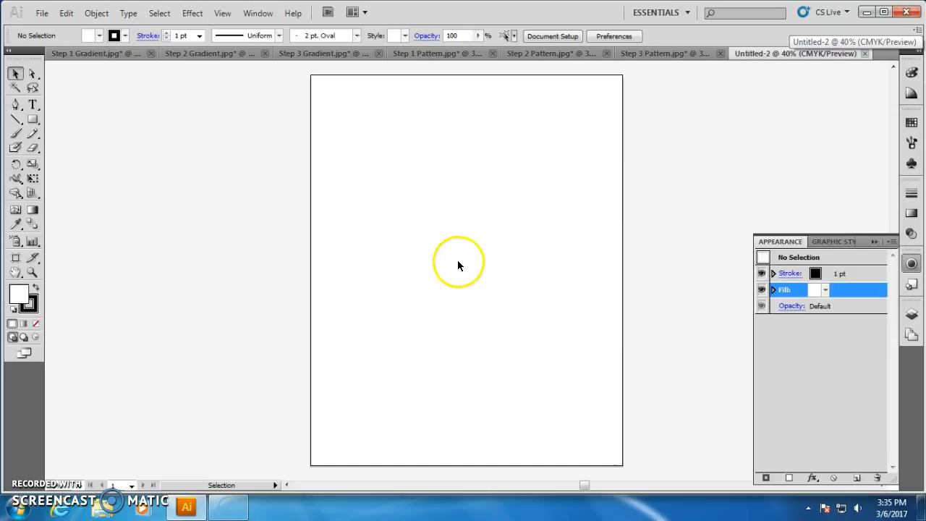
click(32, 119)
drag(334, 104, 426, 198)
click(15, 73)
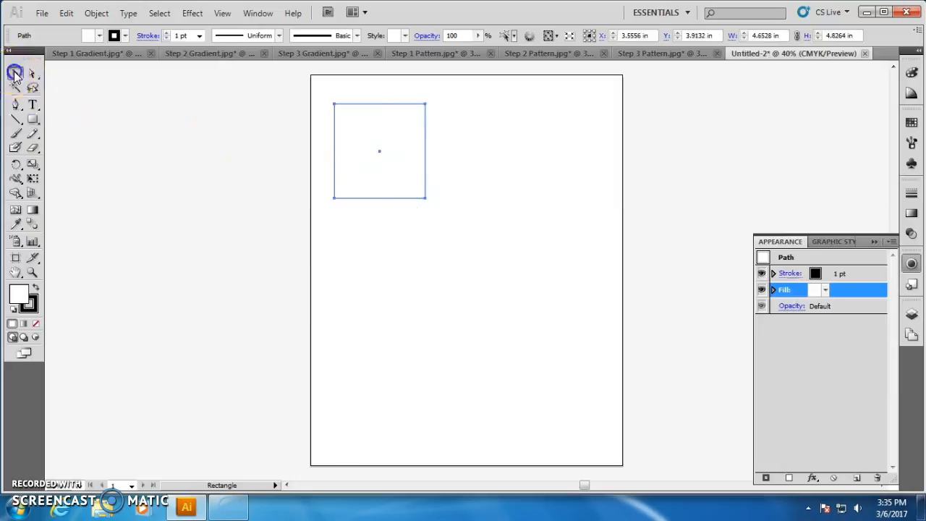
Increase the rectangle's black stroke weight to 6 pt
click(833, 273)
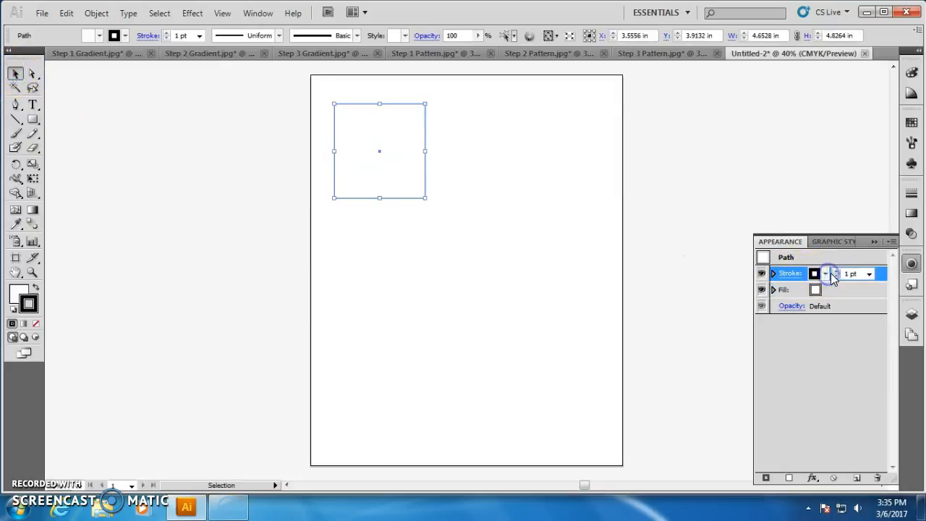
click(837, 271)
click(836, 270)
click(836, 271)
click(836, 270)
click(836, 271)
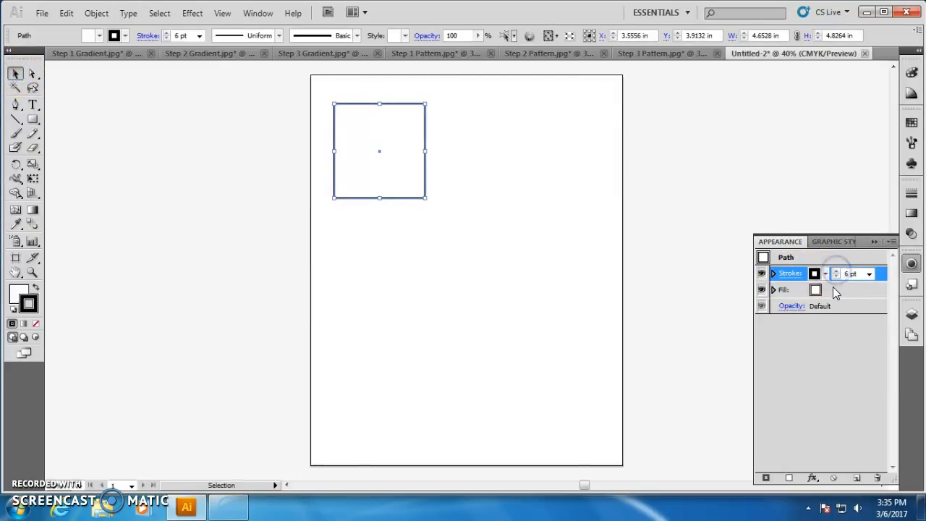
Fill the rectangle with the solid yellow swatch
click(817, 289)
click(818, 291)
click(737, 304)
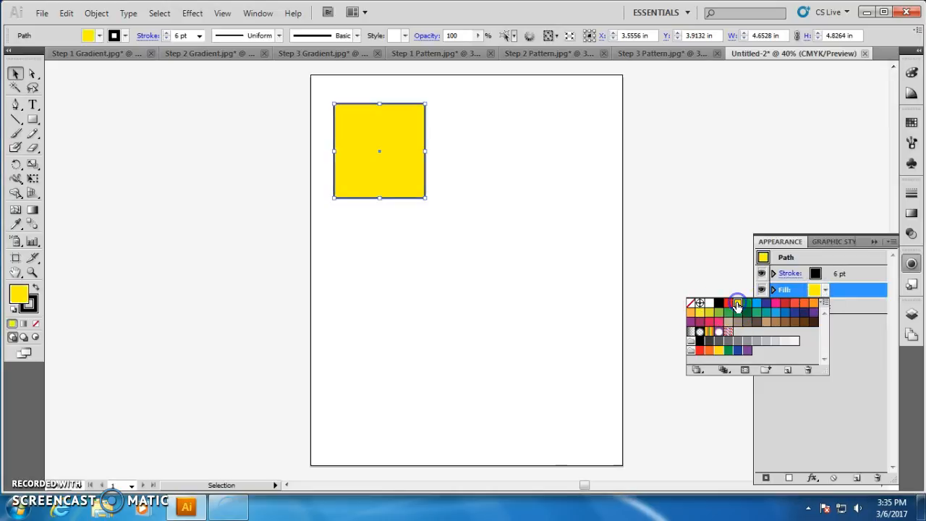
click(447, 265)
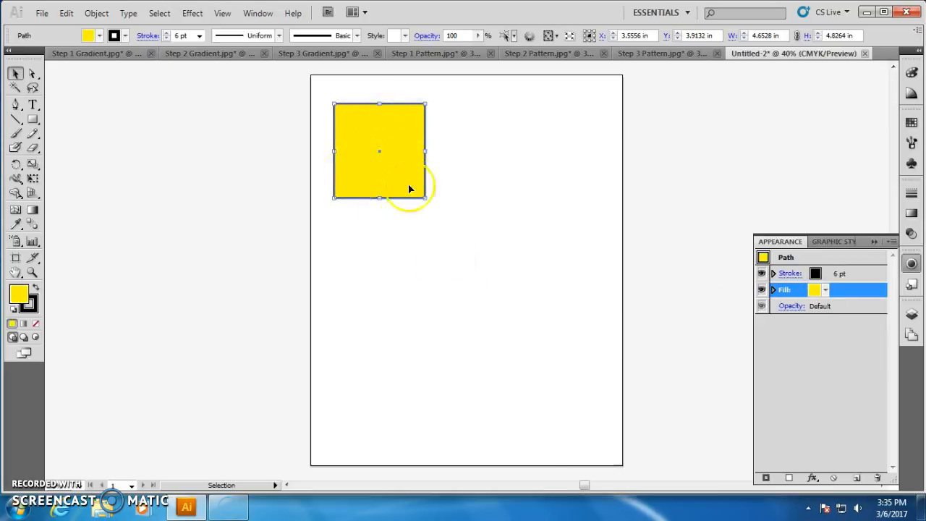
Open the Ancient art history swatch library and browse forward through the following libraries to Middle Ages
click(818, 291)
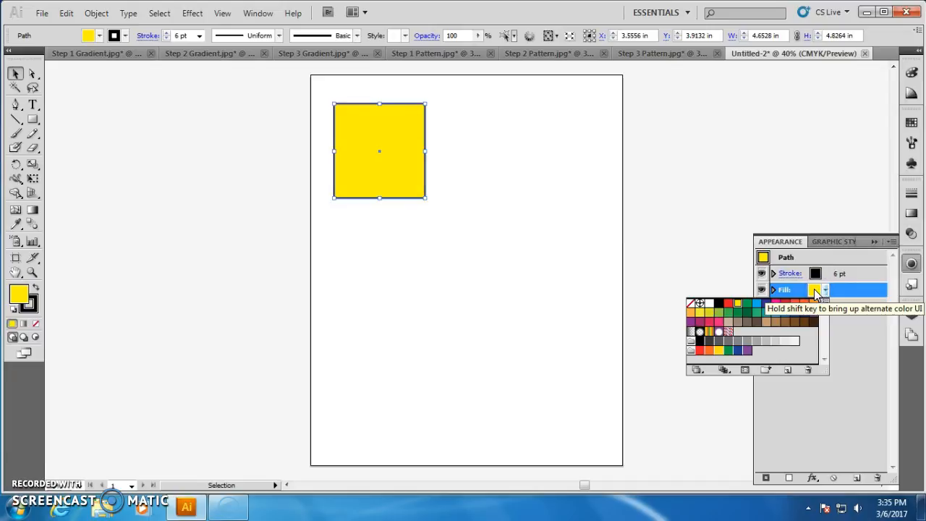
click(699, 372)
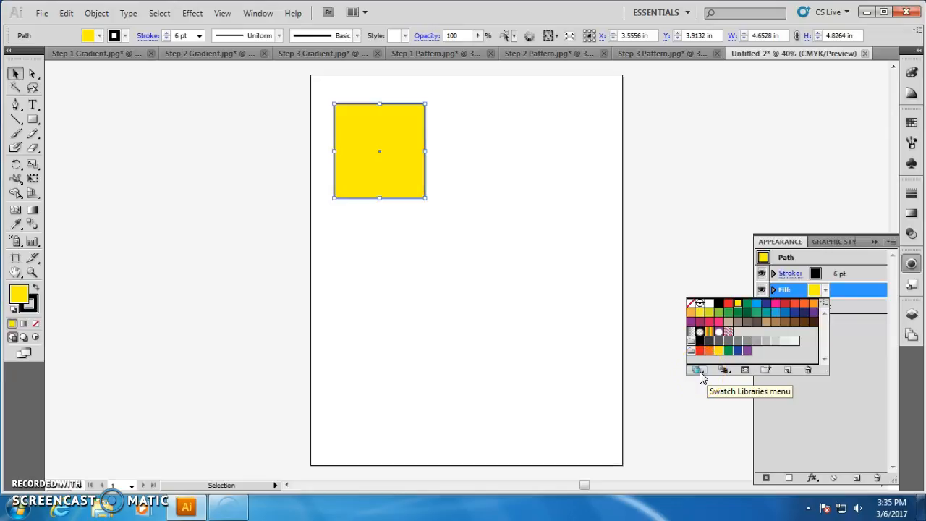
click(699, 372)
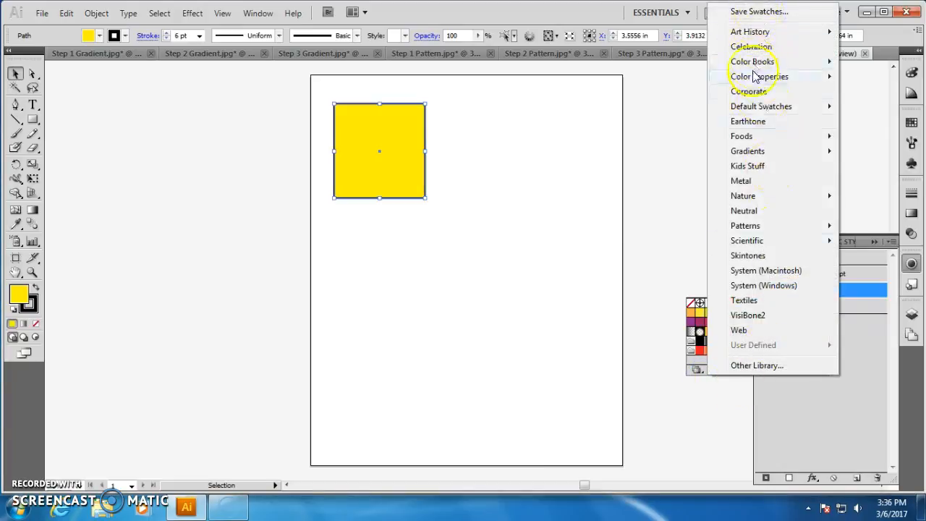
mouse_move(757, 31)
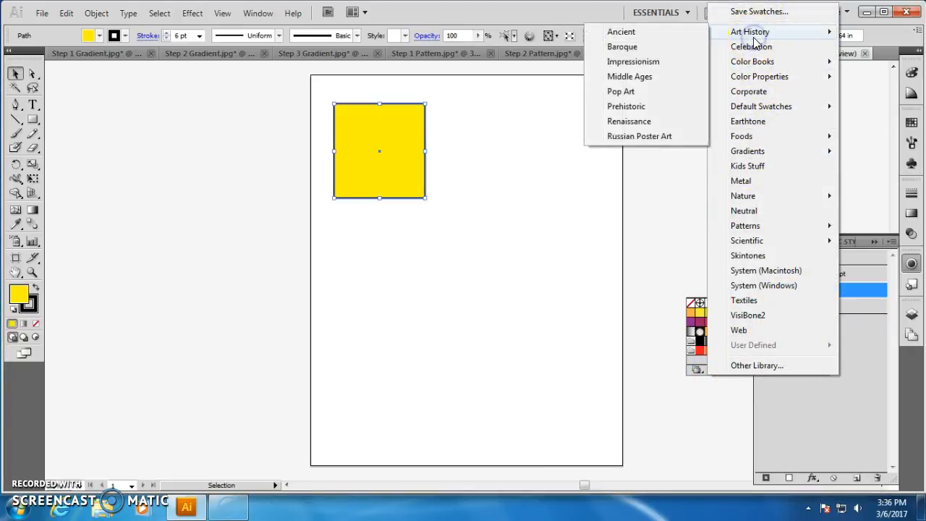
click(638, 34)
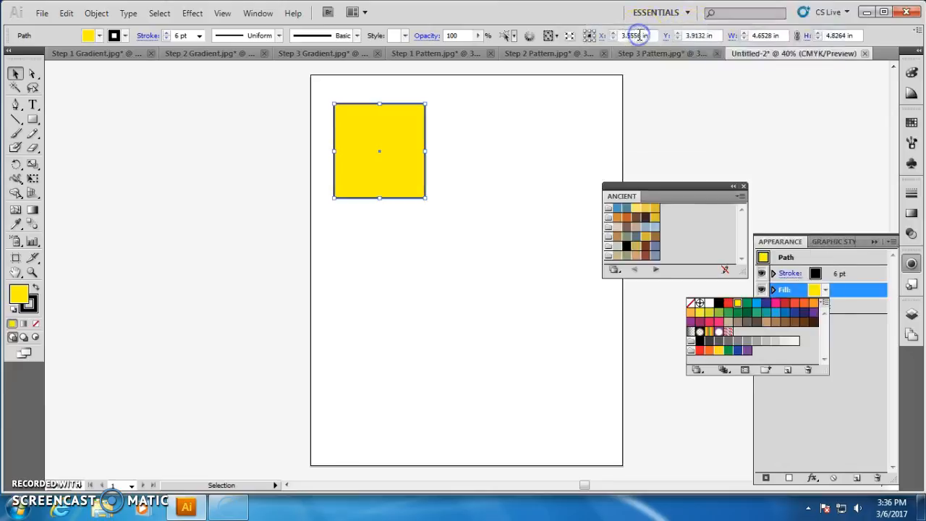
click(659, 272)
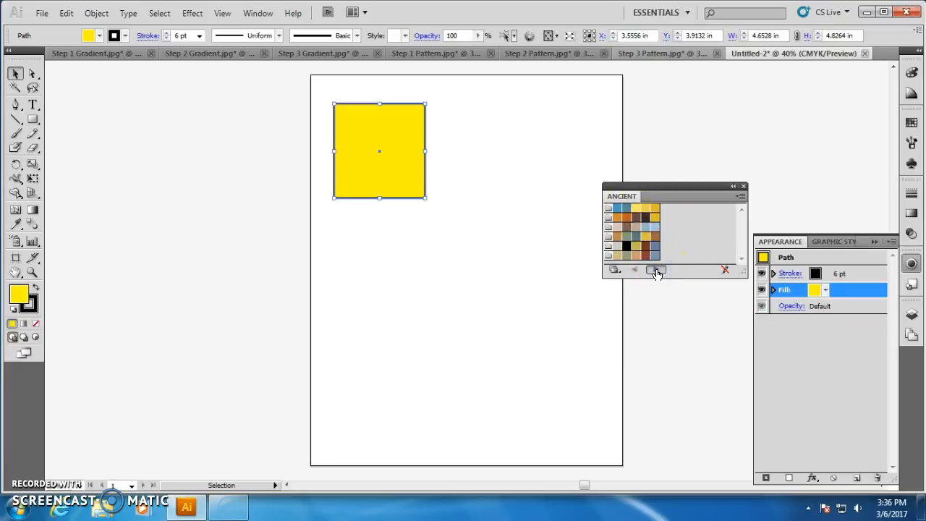
click(657, 272)
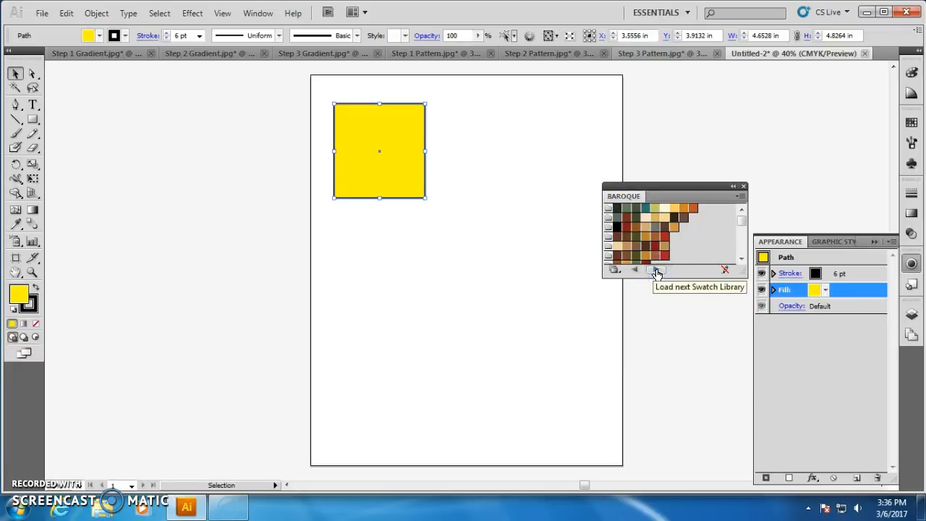
click(657, 272)
click(657, 271)
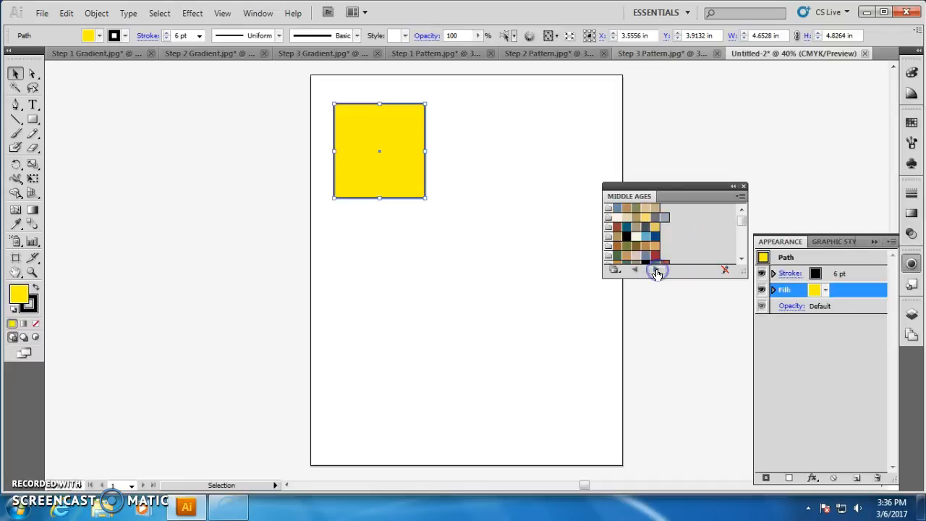
Load the Brights gradient library, fill the rectangle with its yellow gradient, and deselect the shape
click(614, 270)
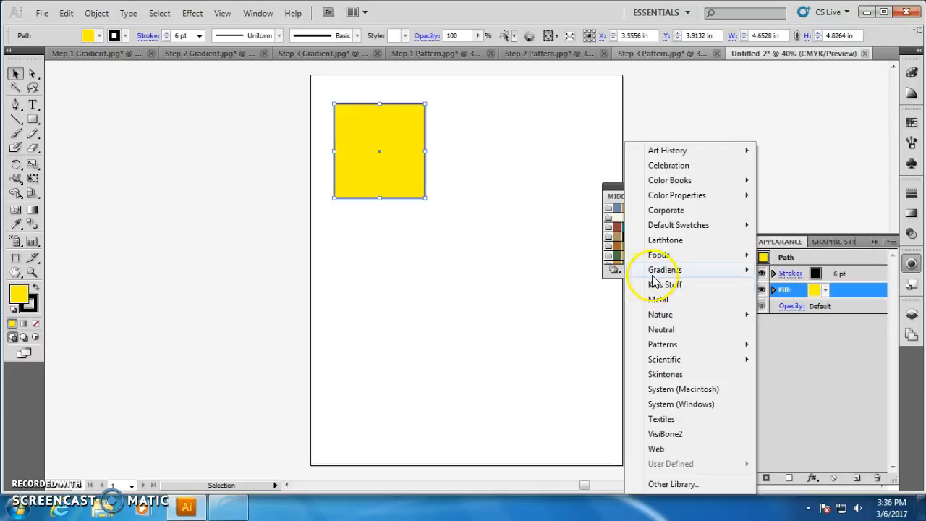
mouse_move(657, 271)
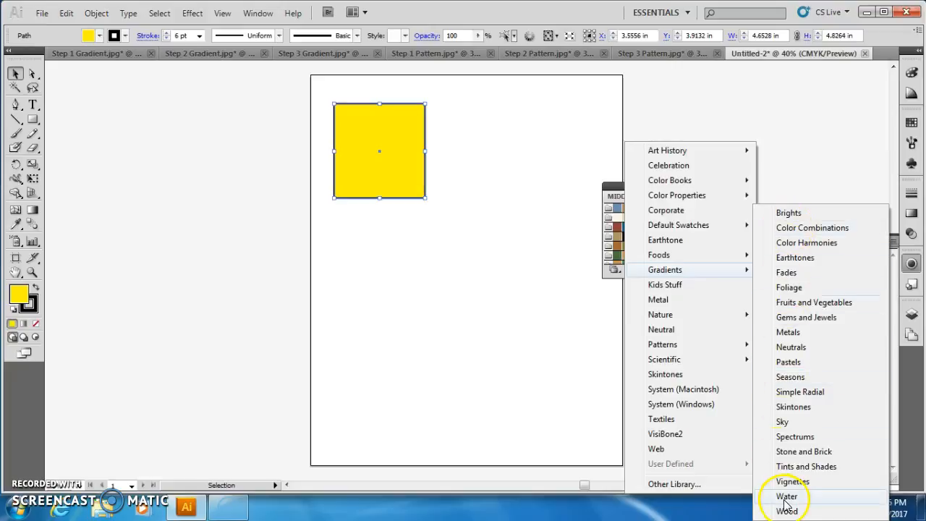
click(788, 213)
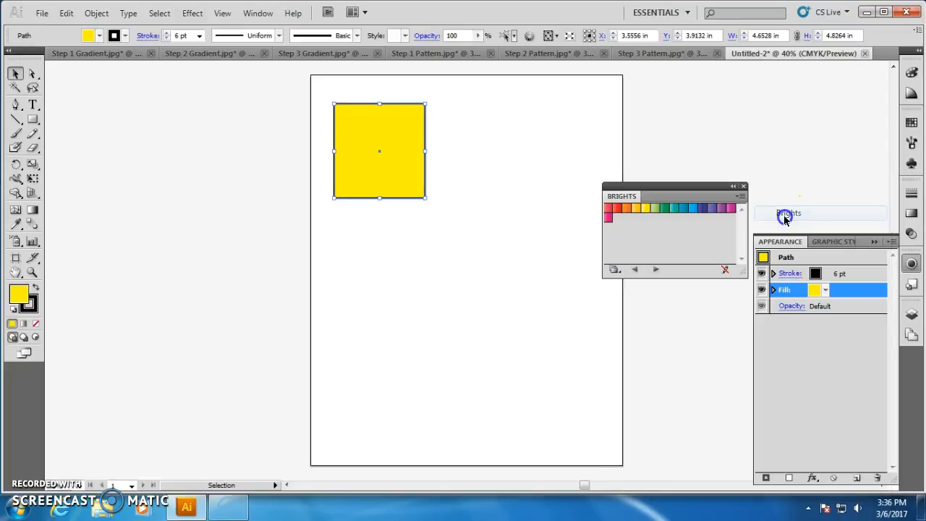
click(636, 212)
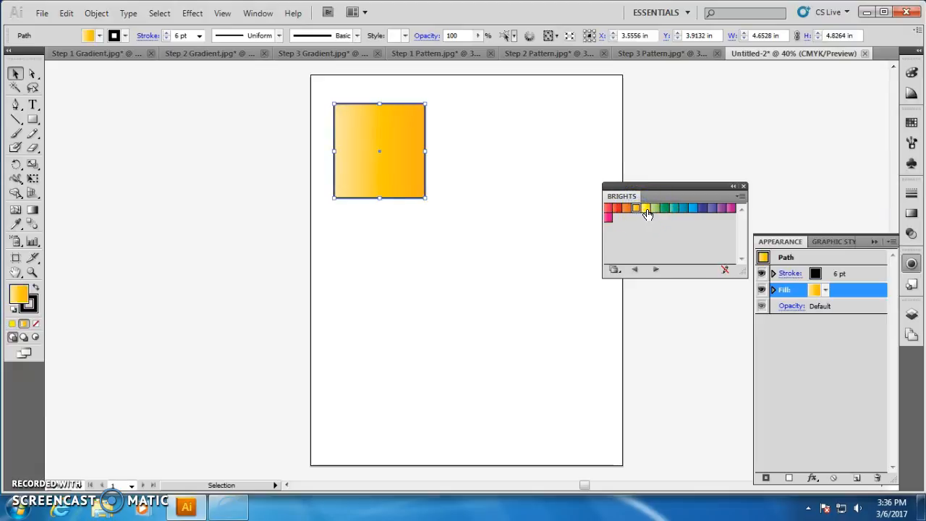
click(648, 212)
click(382, 152)
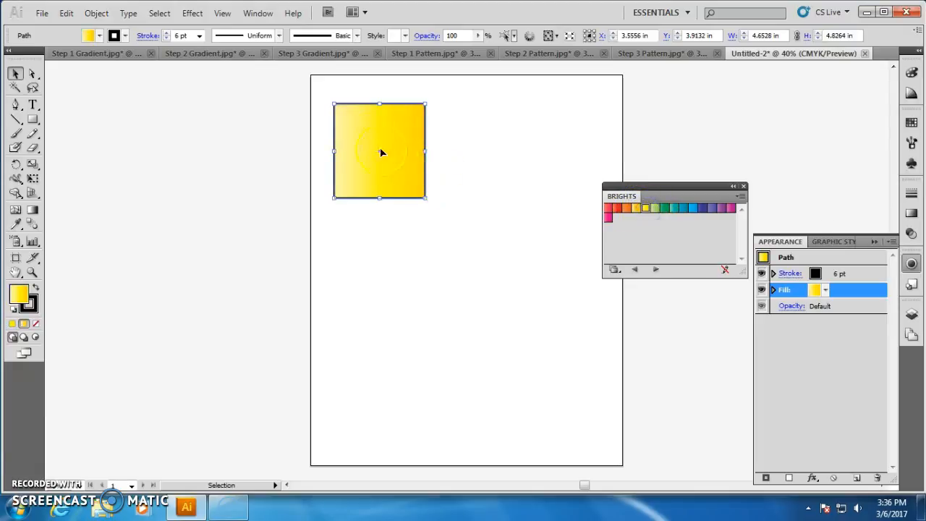
click(436, 137)
click(454, 154)
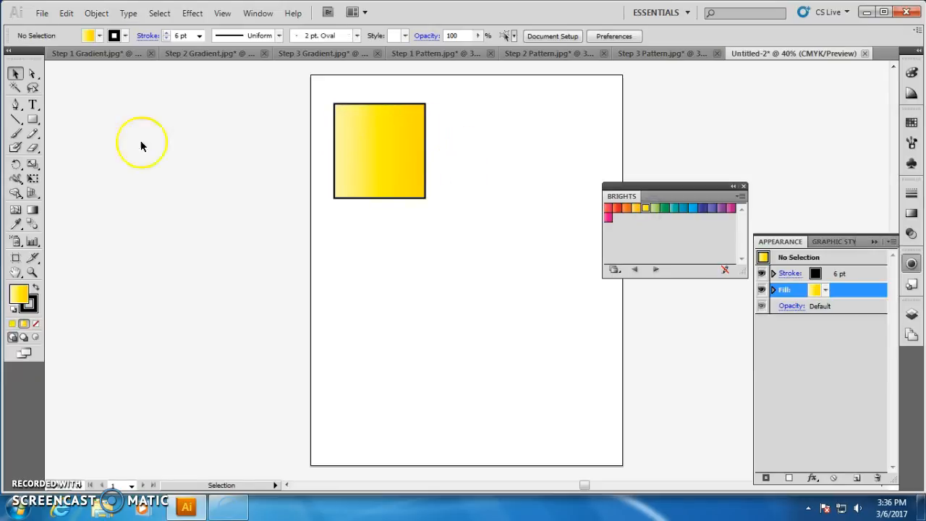
Draw an ellipse about 5.14 by 5.97 in to the right of the rectangle
click(33, 119)
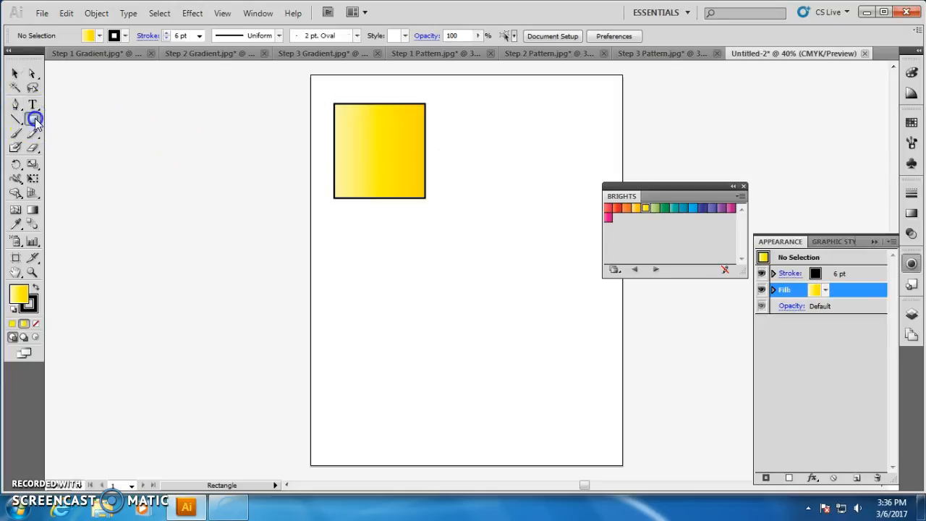
drag(35, 123, 66, 147)
drag(471, 119, 571, 234)
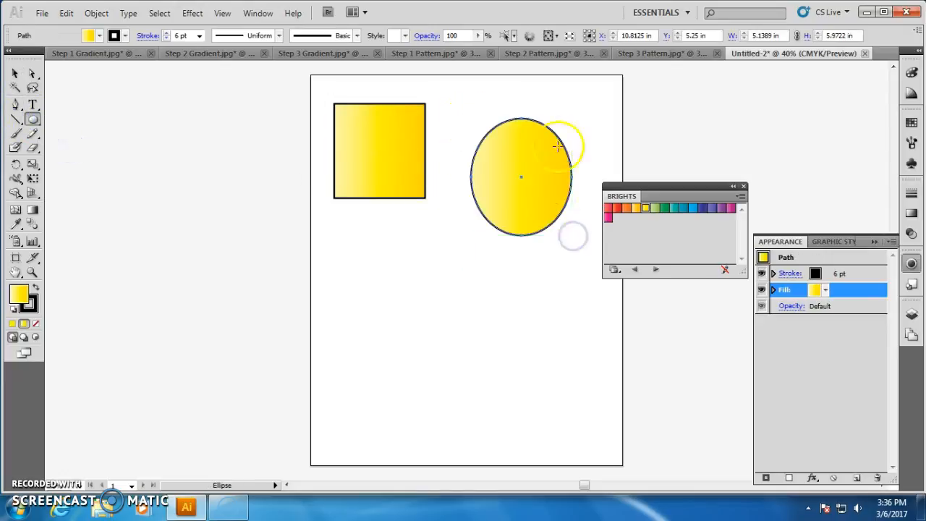
Browse the gradient libraries and fill the ellipse with the blue, cream and red striped gradient from Color Combinations
click(824, 289)
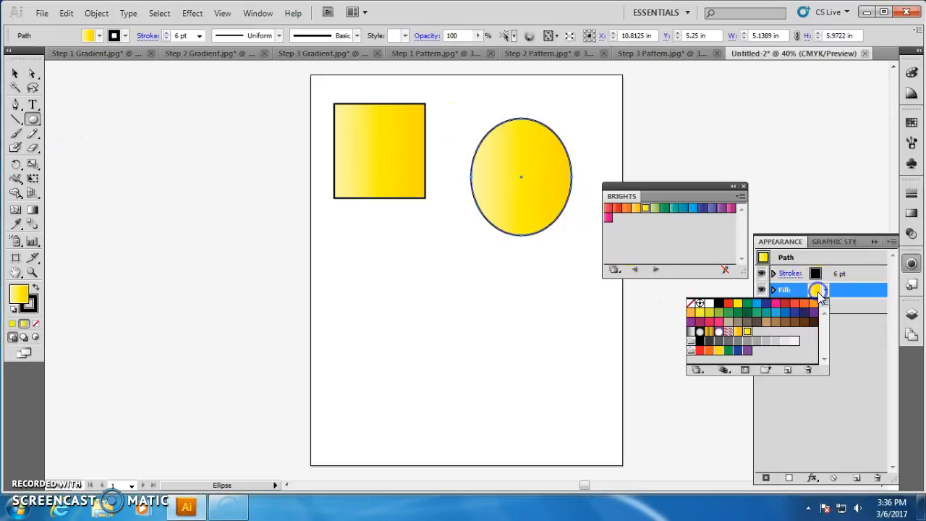
click(658, 271)
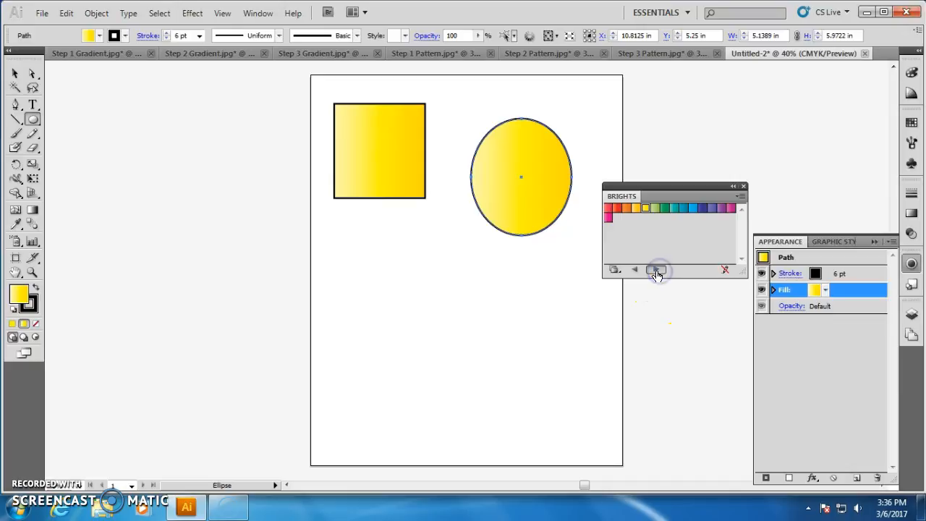
click(657, 270)
click(634, 270)
click(657, 270)
click(657, 271)
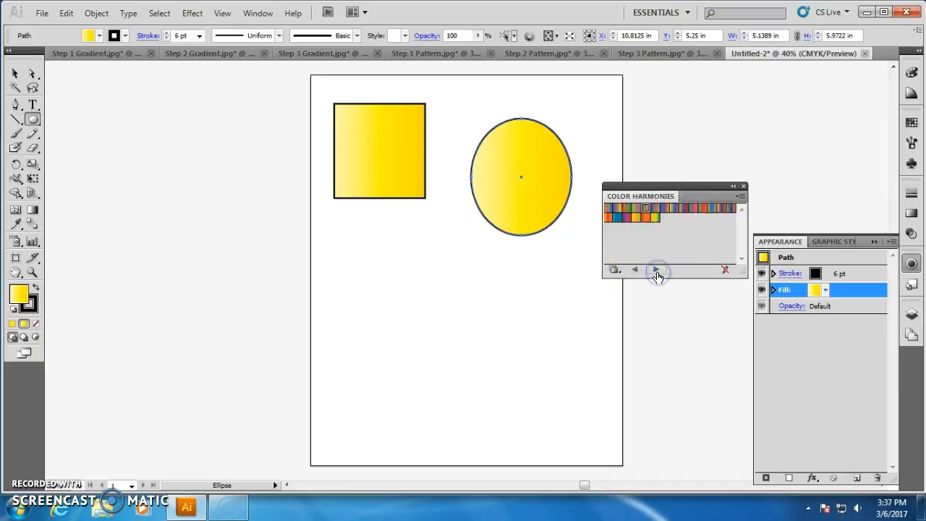
click(657, 270)
click(657, 271)
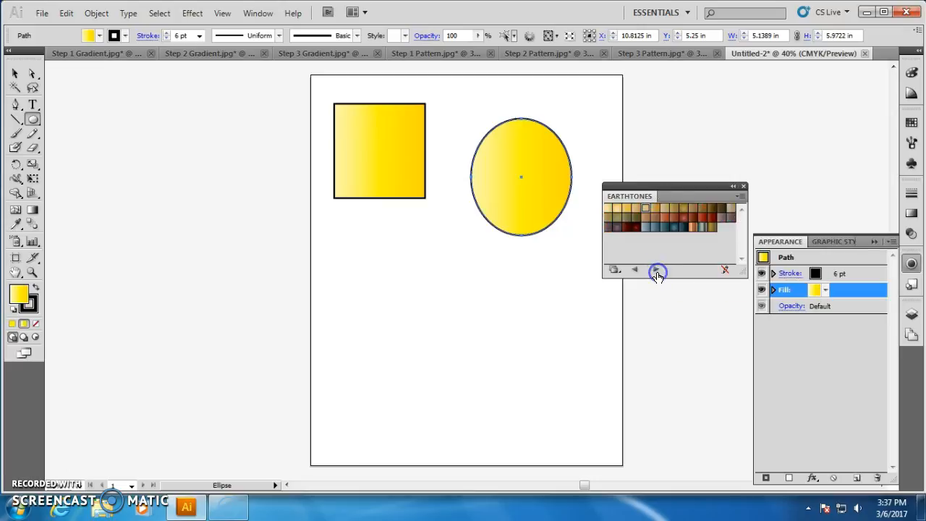
click(635, 270)
click(634, 270)
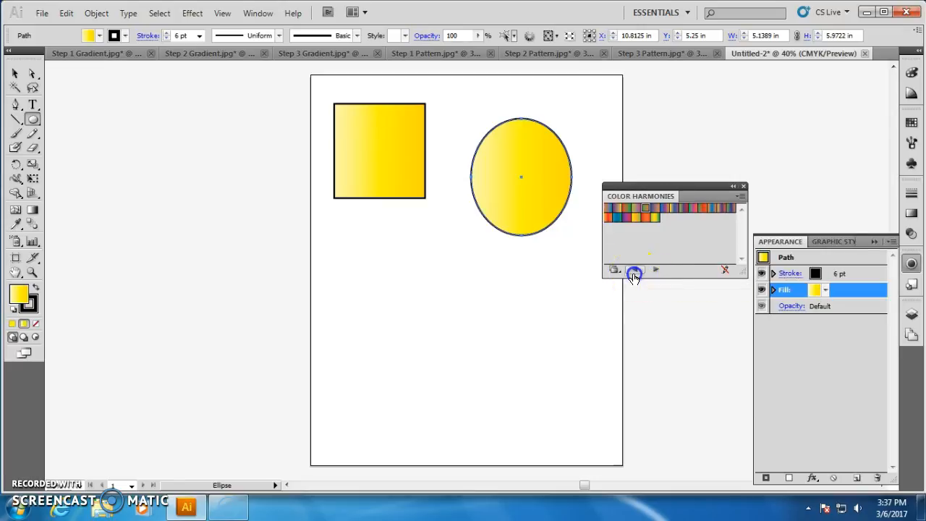
click(634, 270)
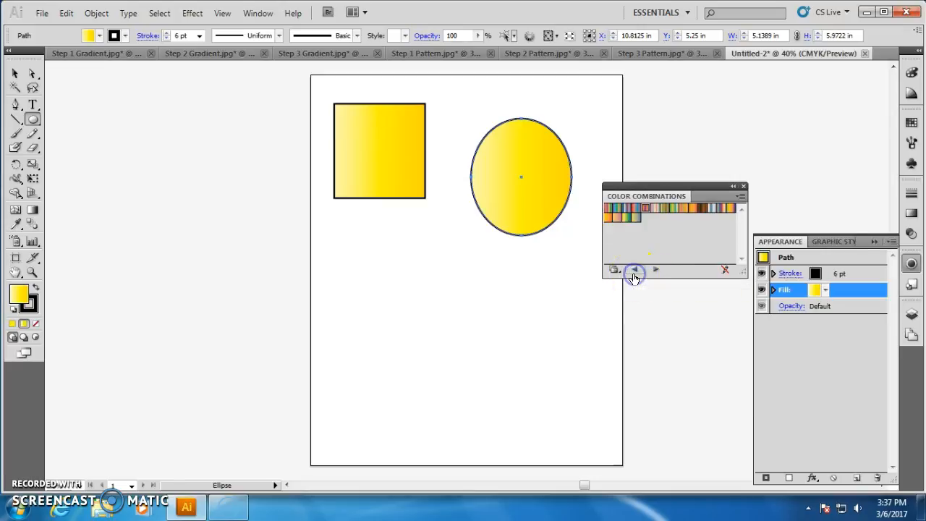
click(627, 212)
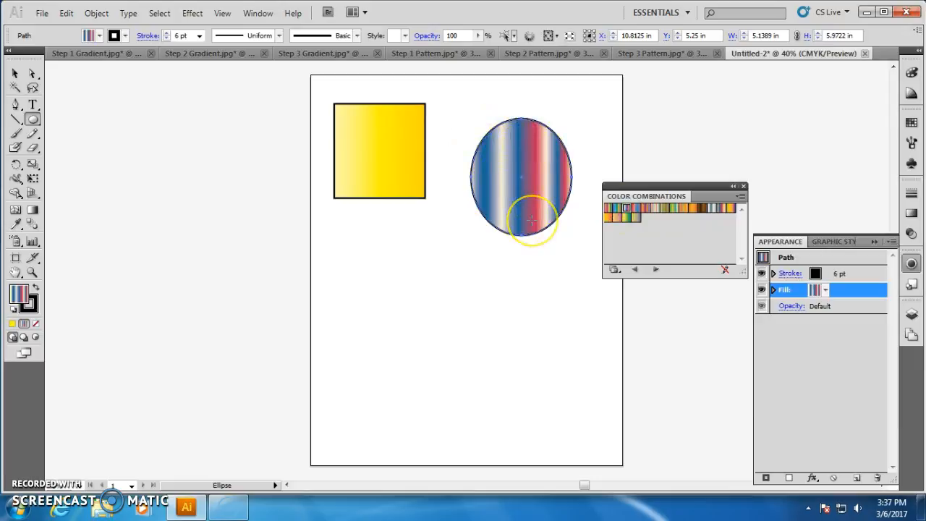
Load the Fades gradient library and fill the ellipse with the Fade To Center Black gradient
click(655, 269)
click(655, 270)
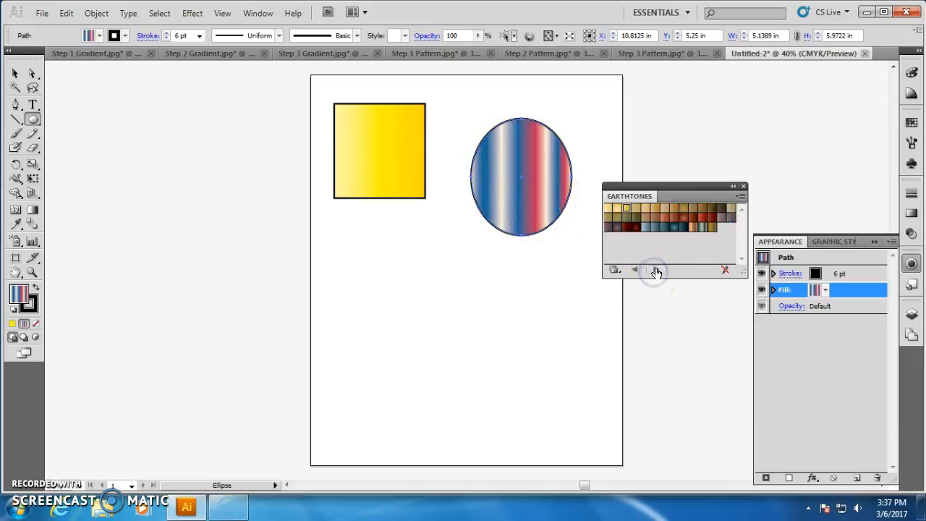
click(655, 269)
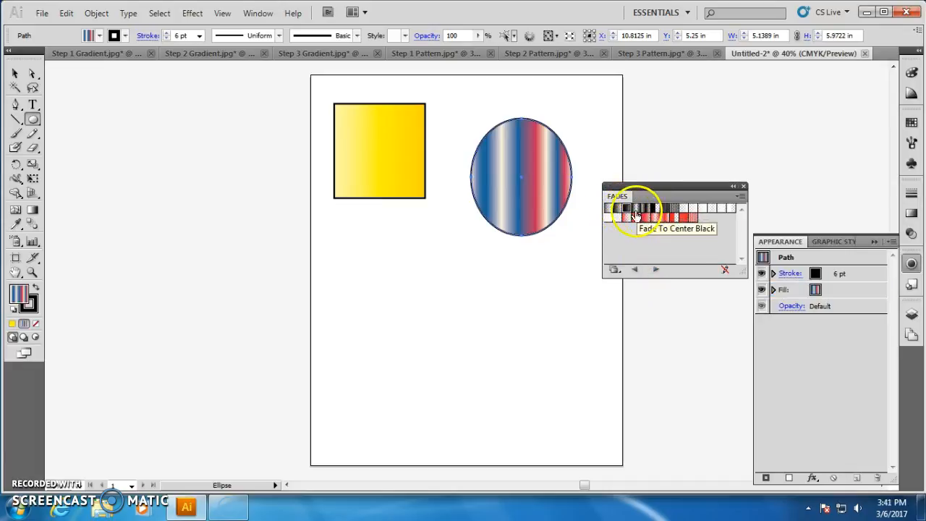
click(636, 211)
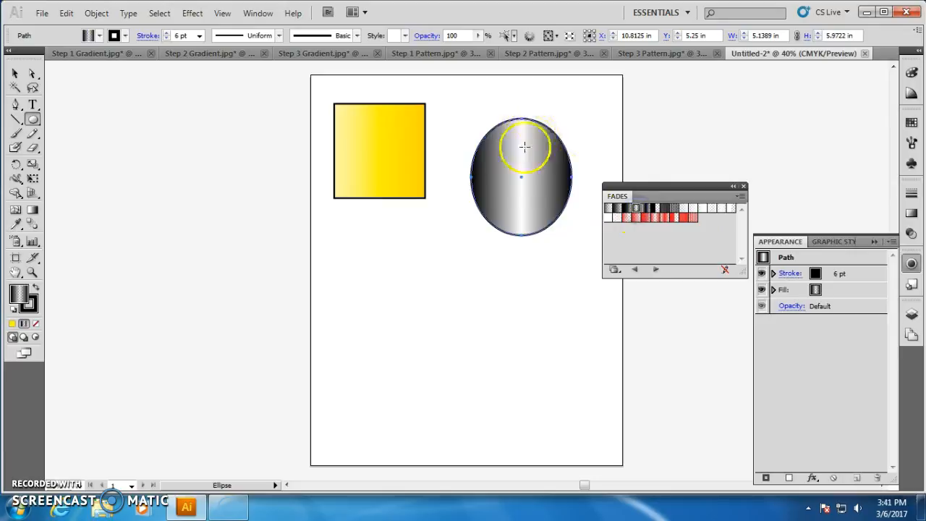
Add a second fill to the ellipse beneath the black fade gradient and set it to solid green
click(788, 478)
mouse_move(845, 272)
mouse_down()
mouse_move(851, 309)
mouse_move(840, 290)
mouse_up()
click(816, 307)
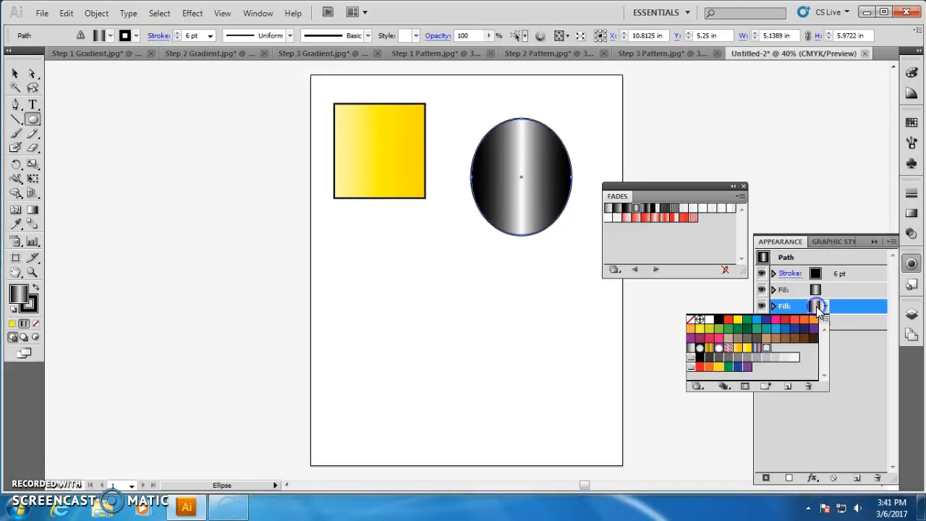
click(747, 320)
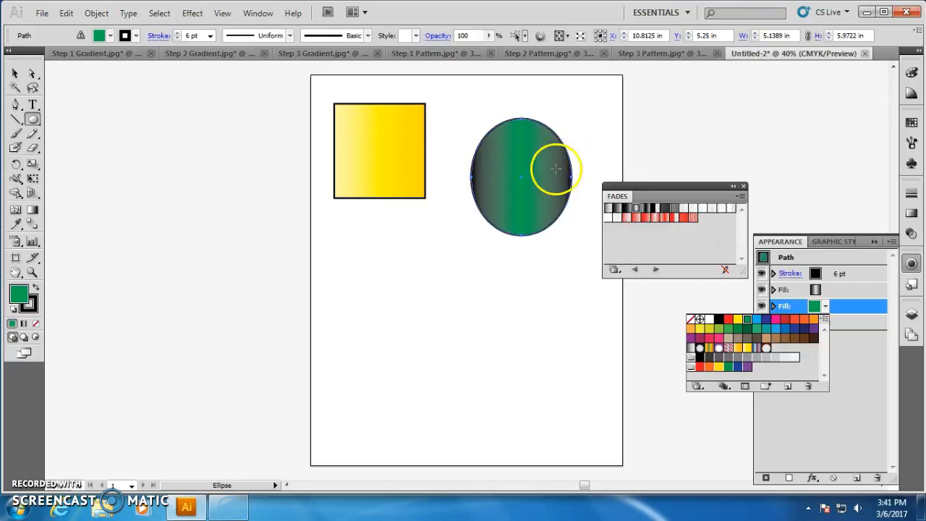
Change the ellipse's upper fill to a red fade gradient from the Fades library
click(628, 220)
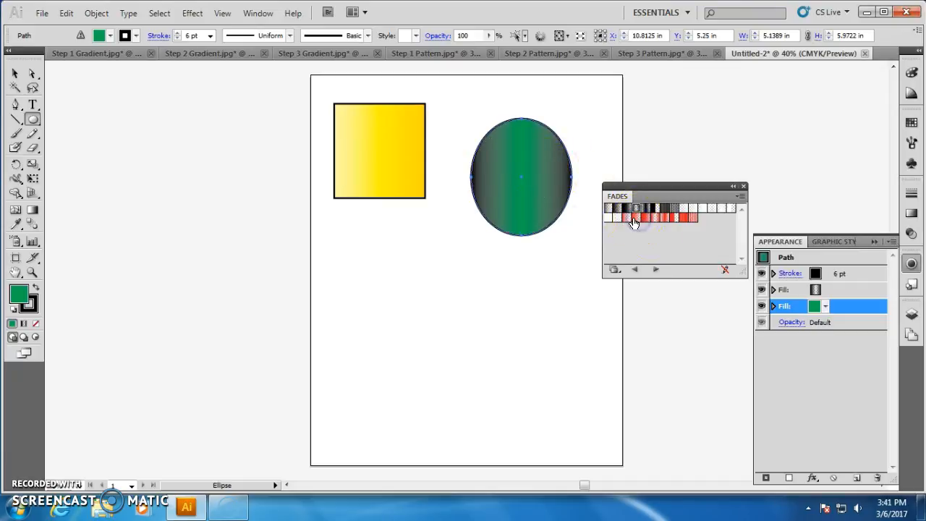
click(839, 291)
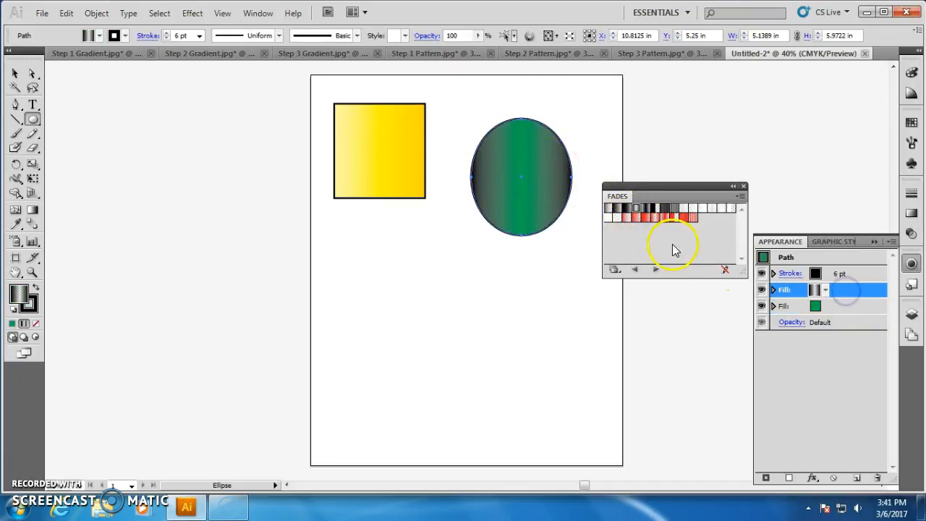
click(636, 217)
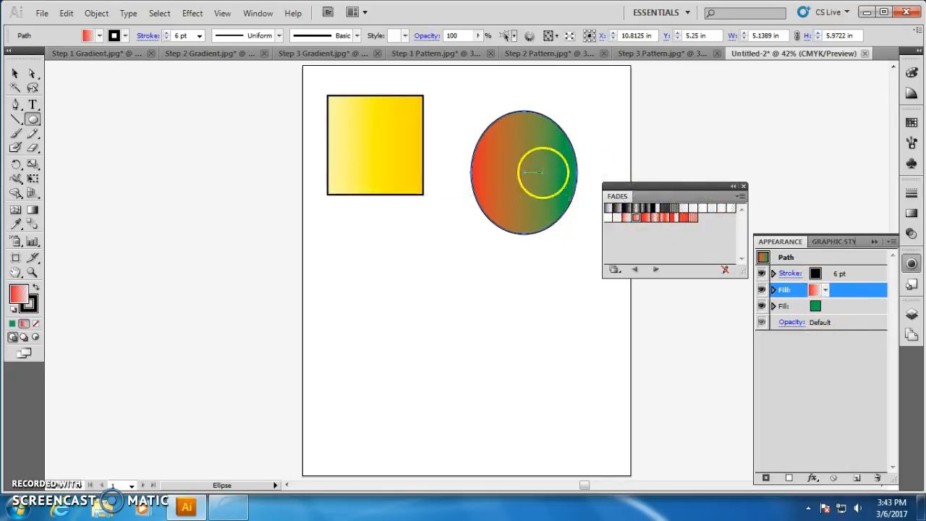
Browse forward to the Vignettes gradient library and apply its black-edged radial vignette to the ellipse's upper fill
click(653, 269)
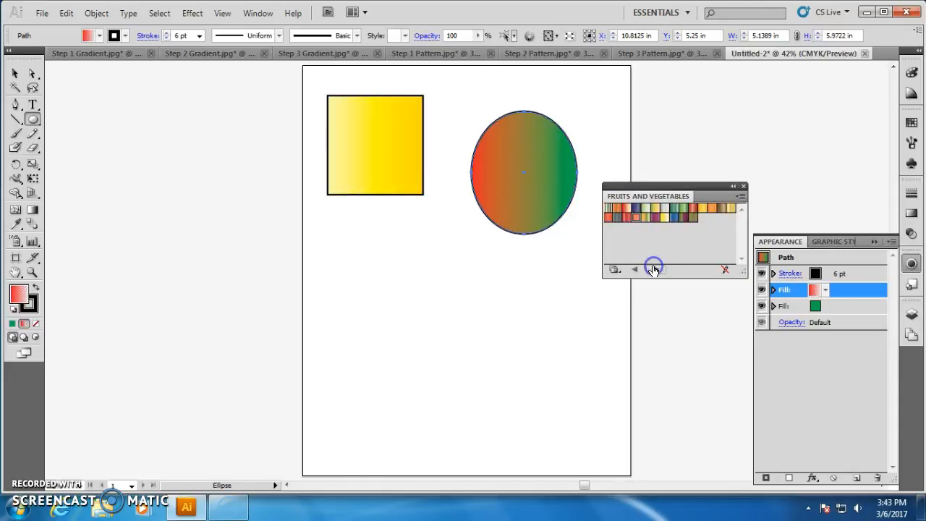
click(653, 270)
click(653, 270)
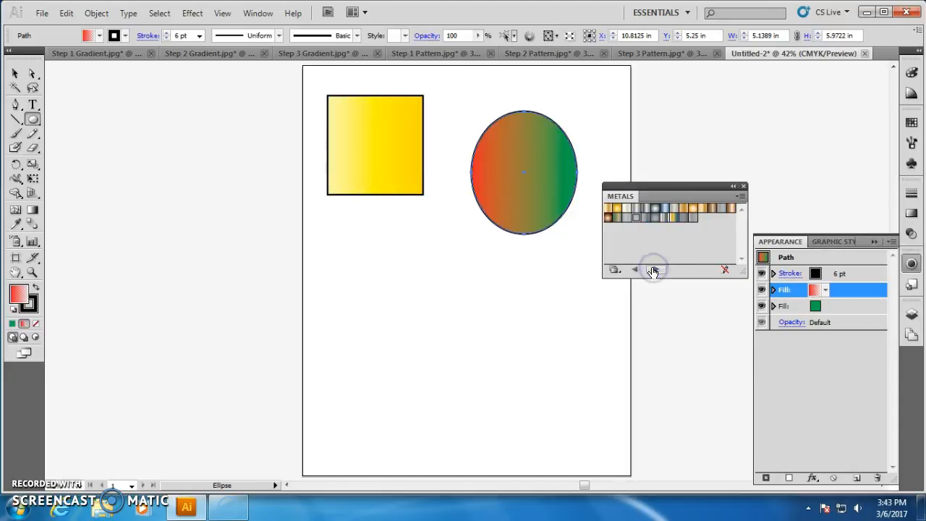
click(657, 270)
click(657, 271)
click(657, 271)
click(657, 271)
click(657, 270)
click(657, 271)
click(657, 271)
click(657, 271)
click(656, 270)
click(657, 270)
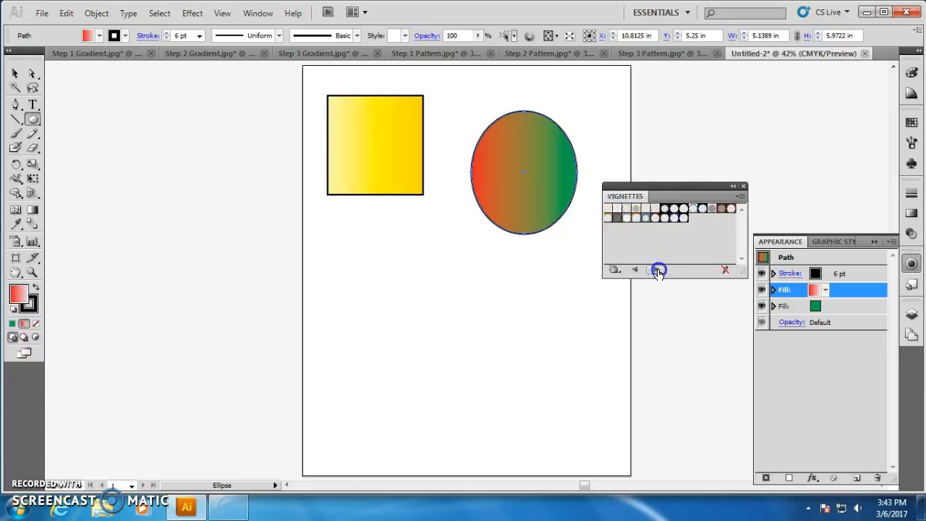
click(664, 209)
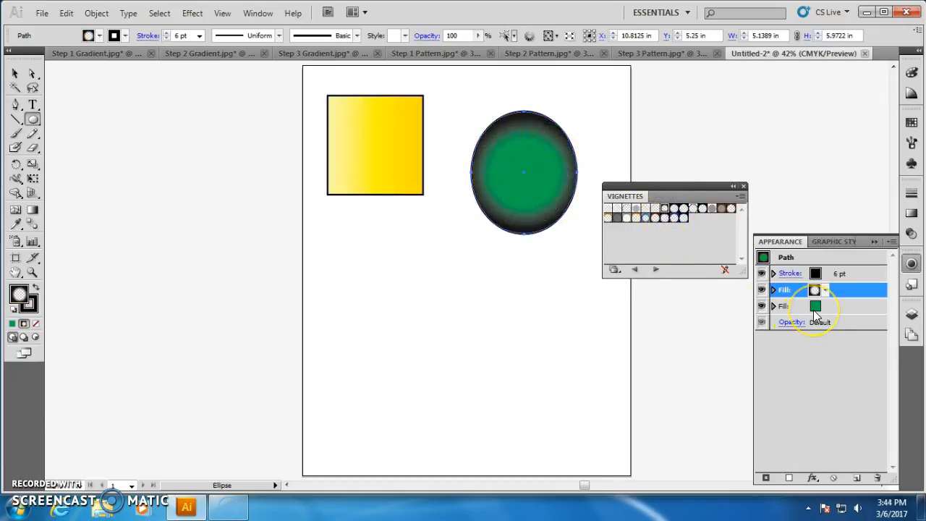
Look over the list of available gradient swatch libraries, and dismiss it without loading another one
click(614, 270)
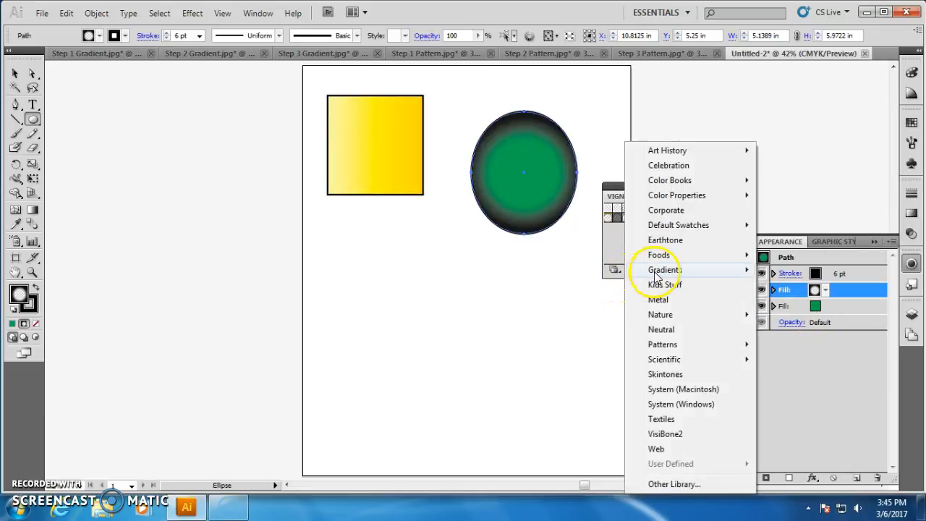
mouse_move(657, 275)
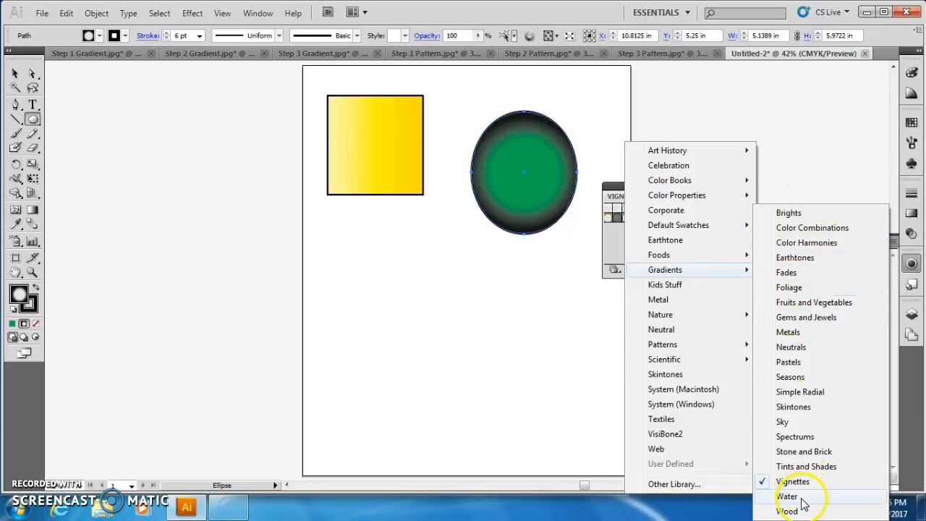
click(552, 377)
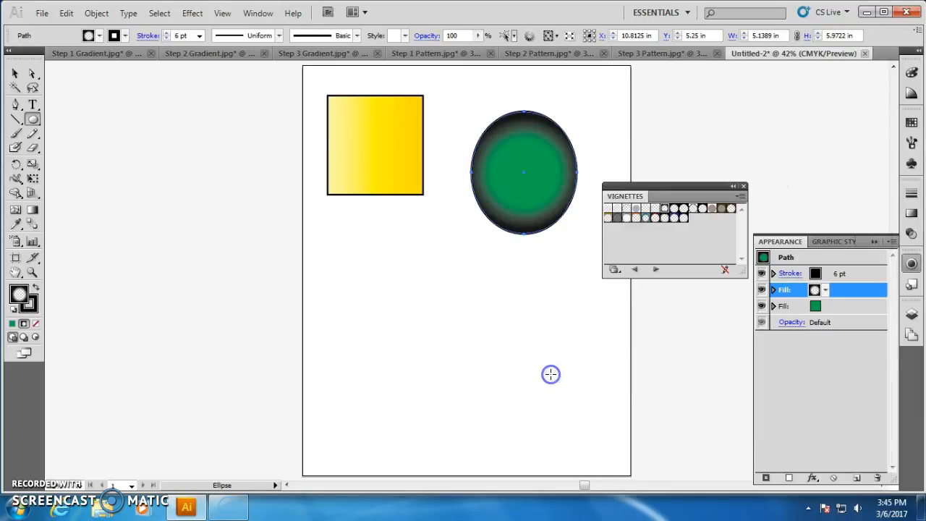
Review the Step 1, Step 2 and Step 3 Gradient example documents in order
click(113, 58)
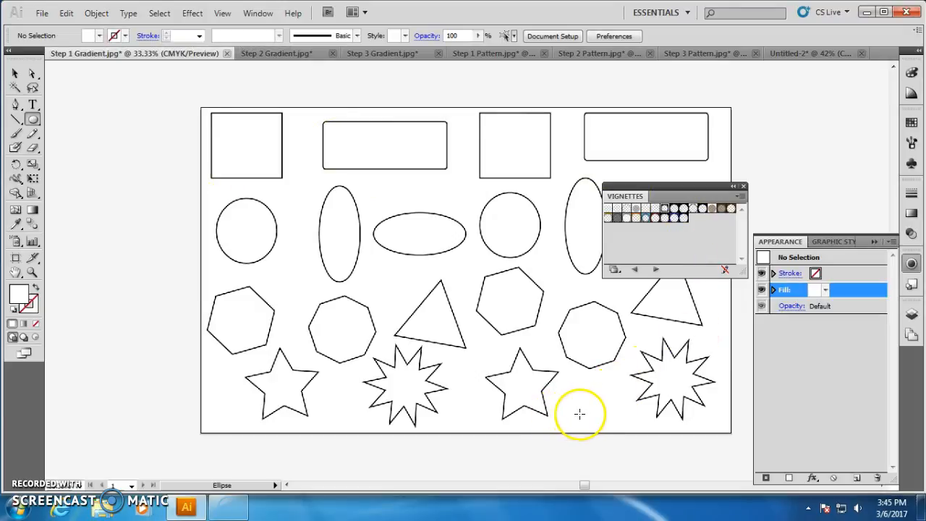
click(269, 54)
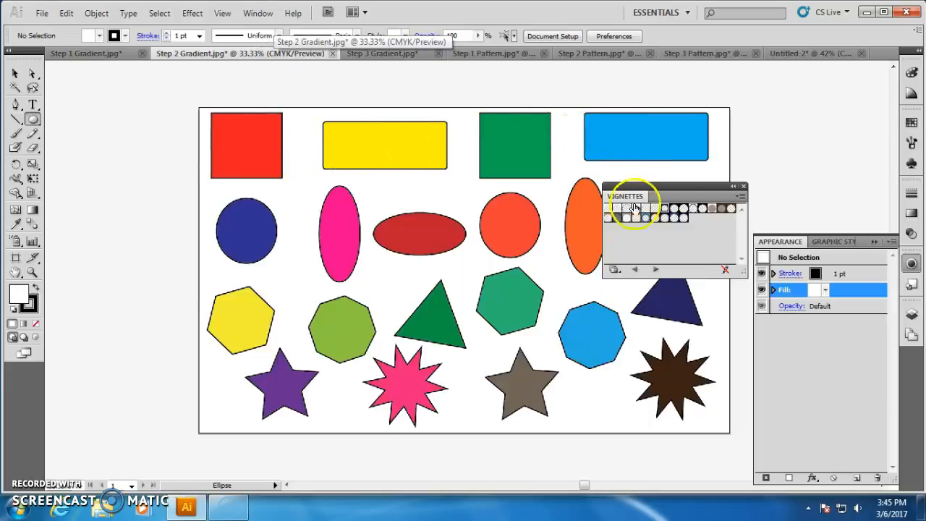
click(380, 55)
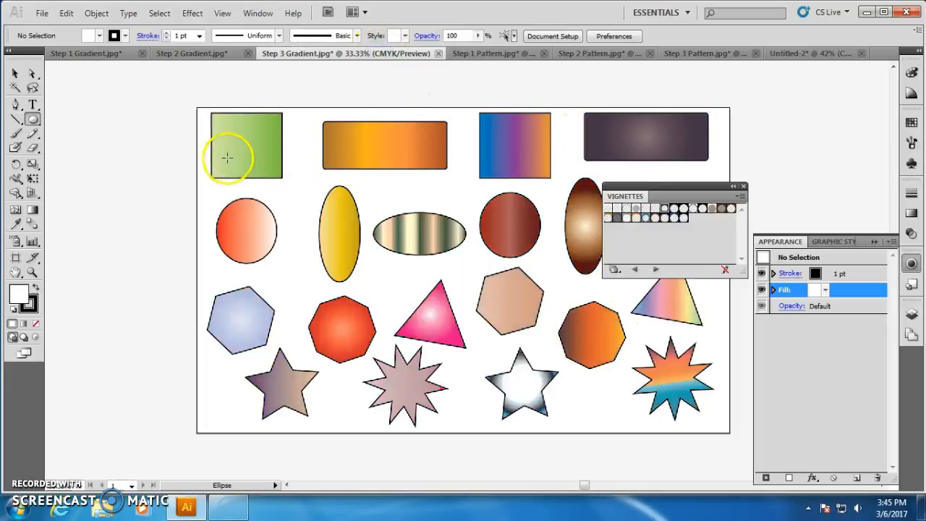